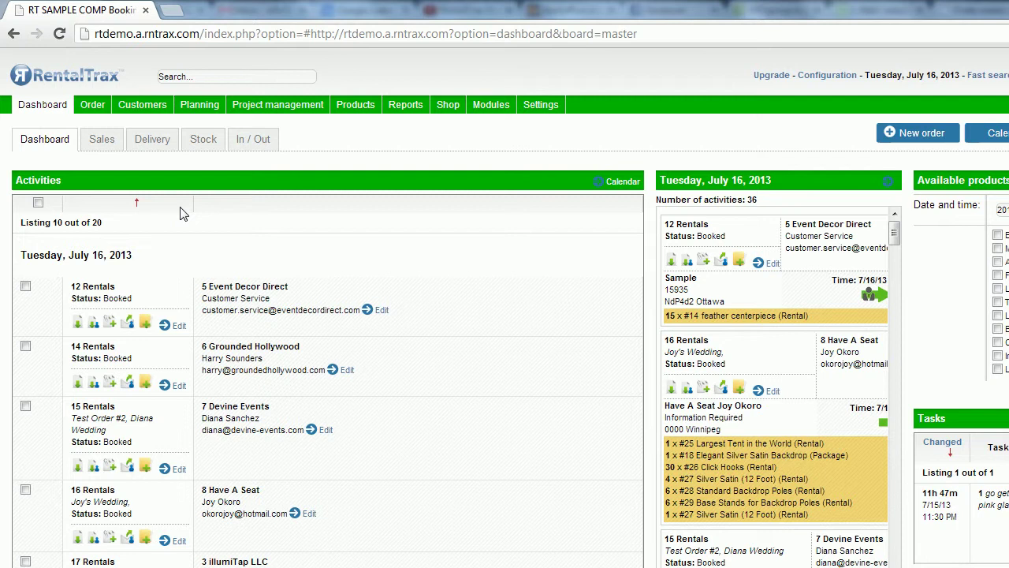
Step: Open the Condition 1 contract template from the condition templates and set its order type to blank
{"action": "left_click", "coordinate": [543, 106]}
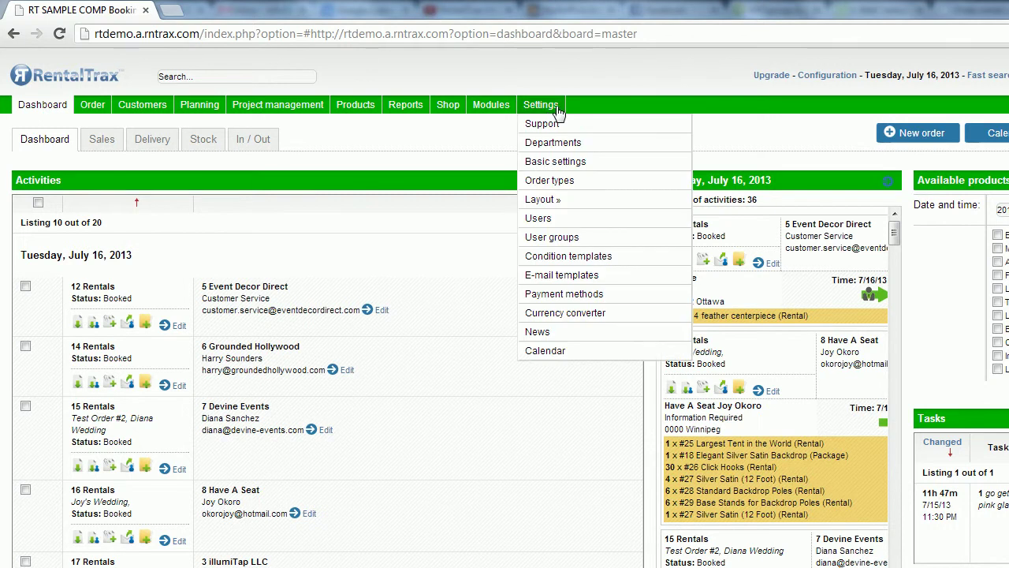
{"action": "left_click", "coordinate": [575, 256]}
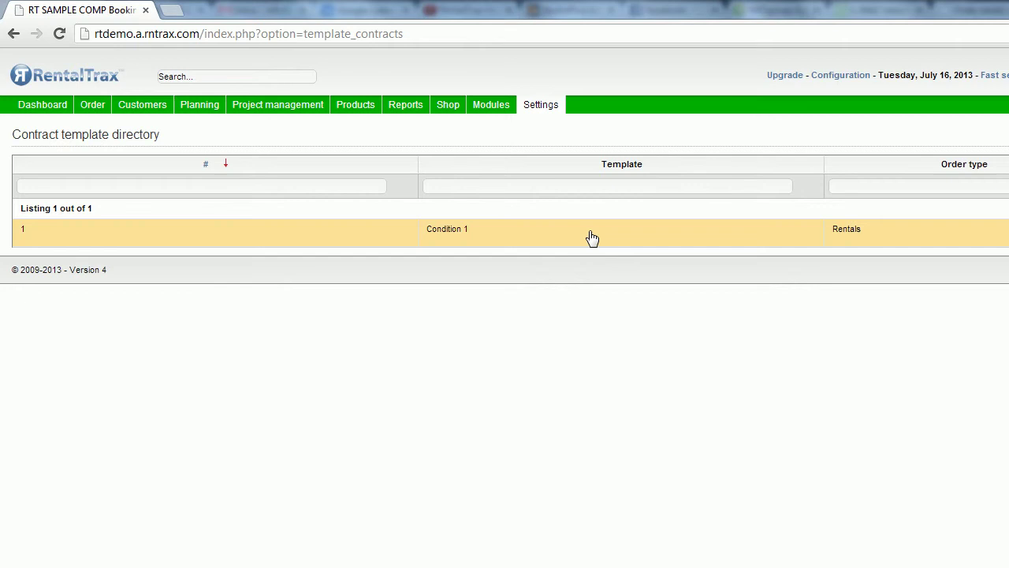
{"action": "left_click", "coordinate": [592, 238]}
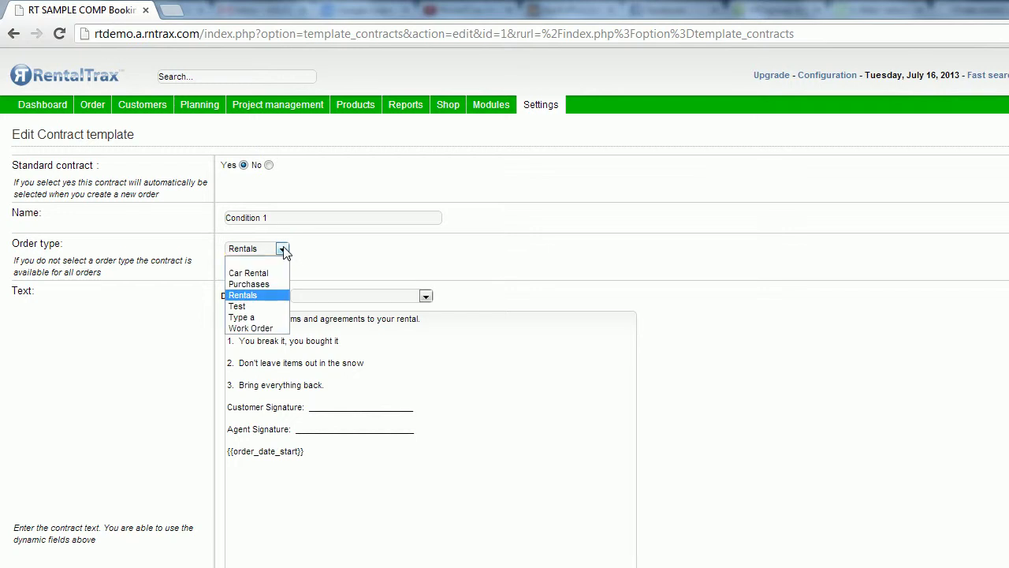
{"action": "left_click", "coordinate": [282, 249]}
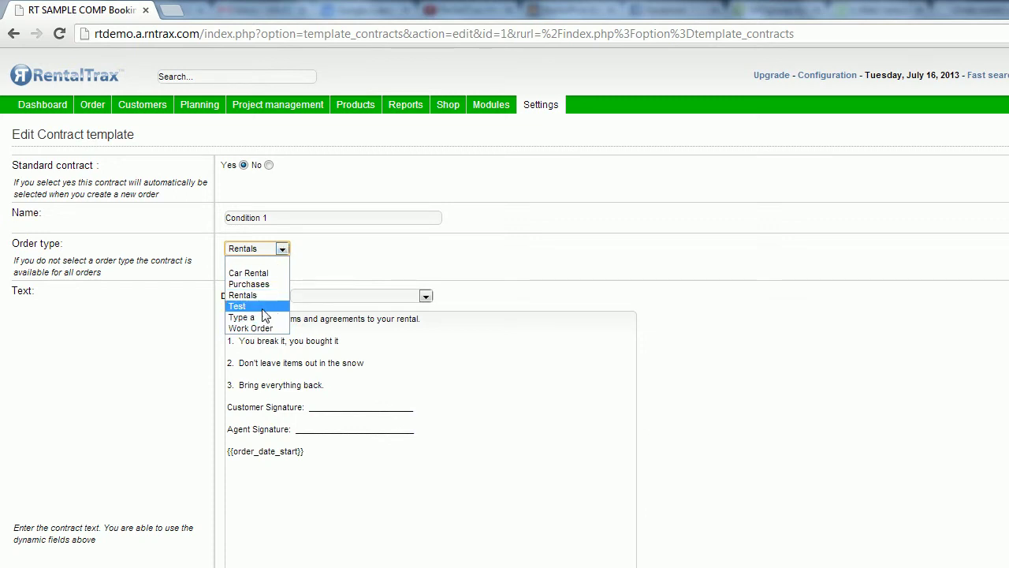
{"action": "left_click", "coordinate": [273, 264]}
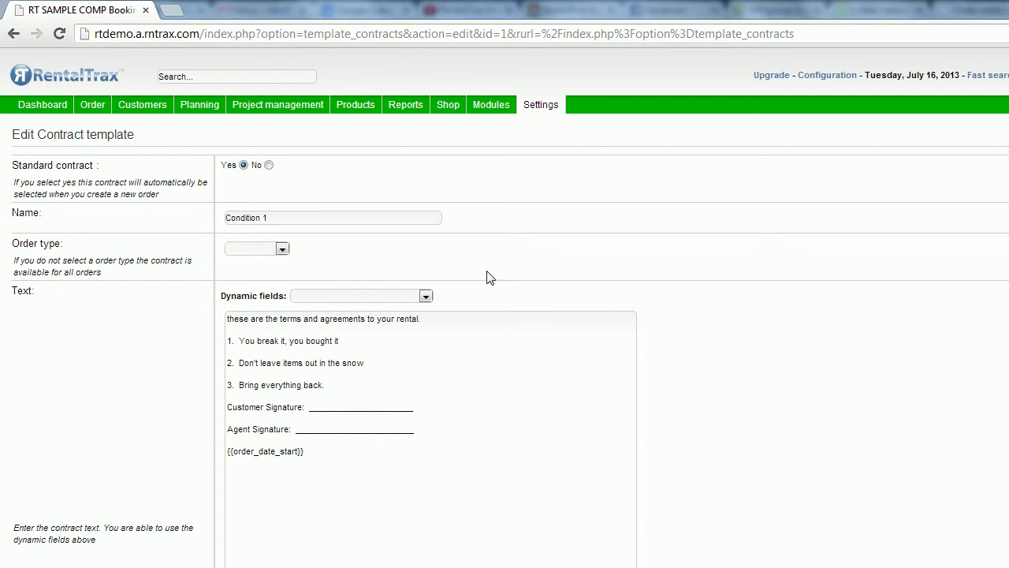
Step: Look through the dynamic fields available for the contract text and save the Condition 1 template
{"action": "left_click", "coordinate": [388, 333]}
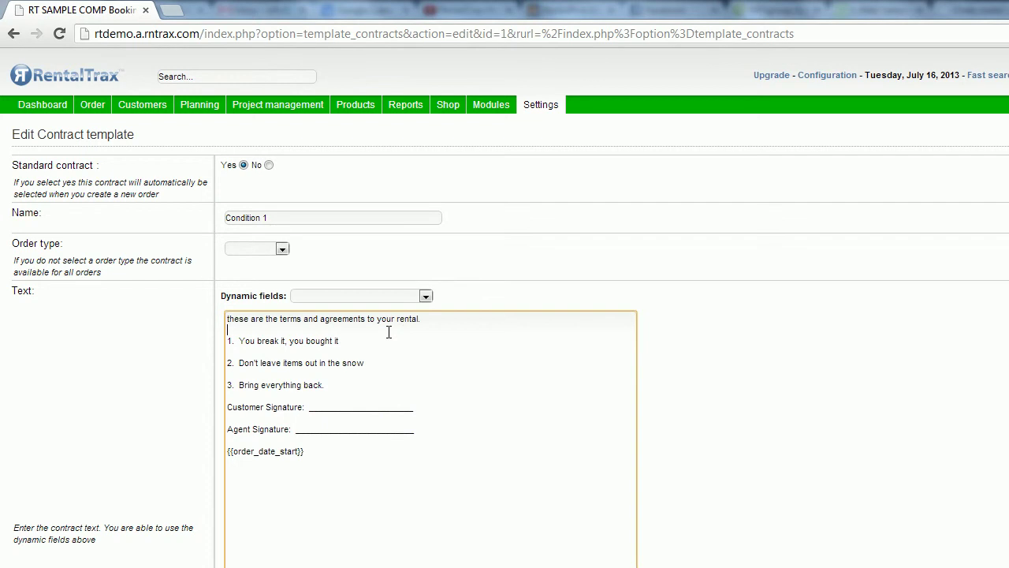
{"action": "left_click", "coordinate": [426, 296]}
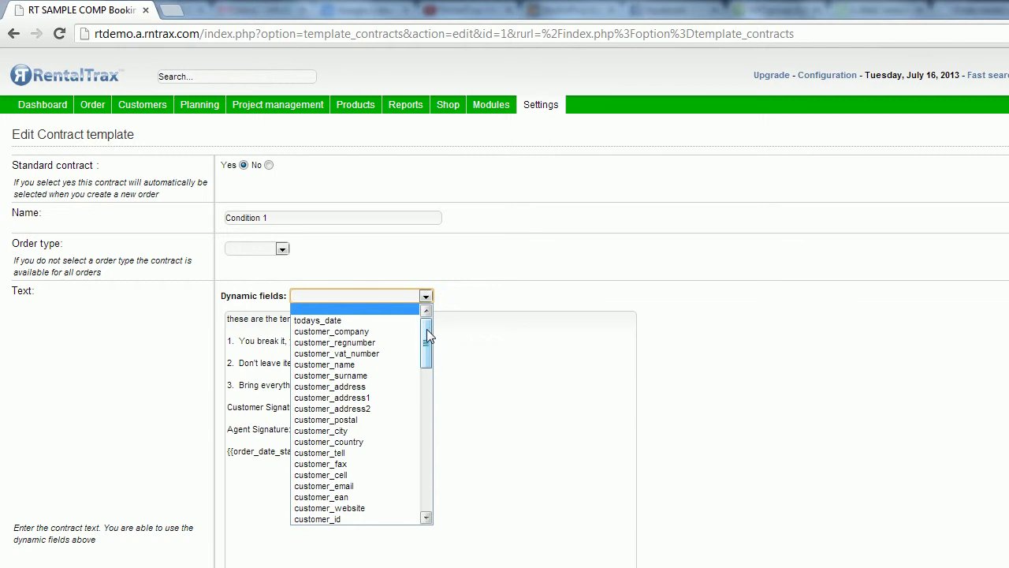
{"action": "left_click_drag", "start_coordinate": [426, 331], "coordinate": [428, 385]}
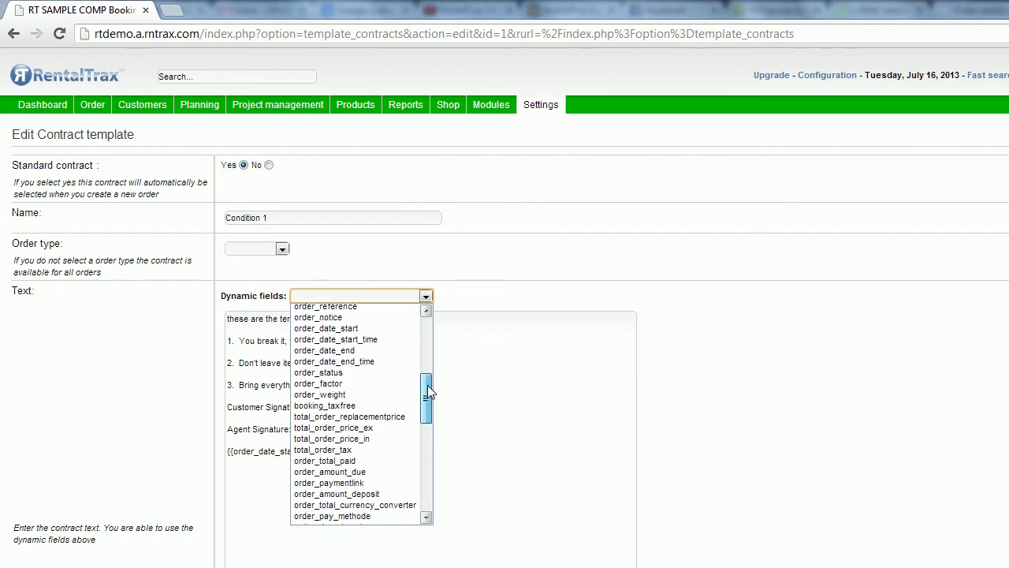
{"action": "left_click", "coordinate": [501, 394]}
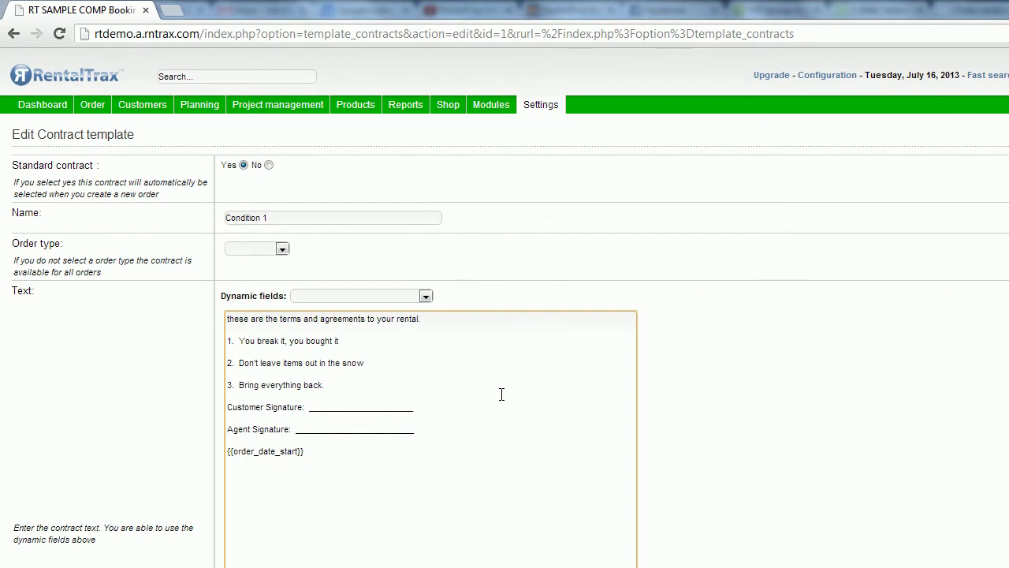
{"action": "left_click", "coordinate": [957, 136]}
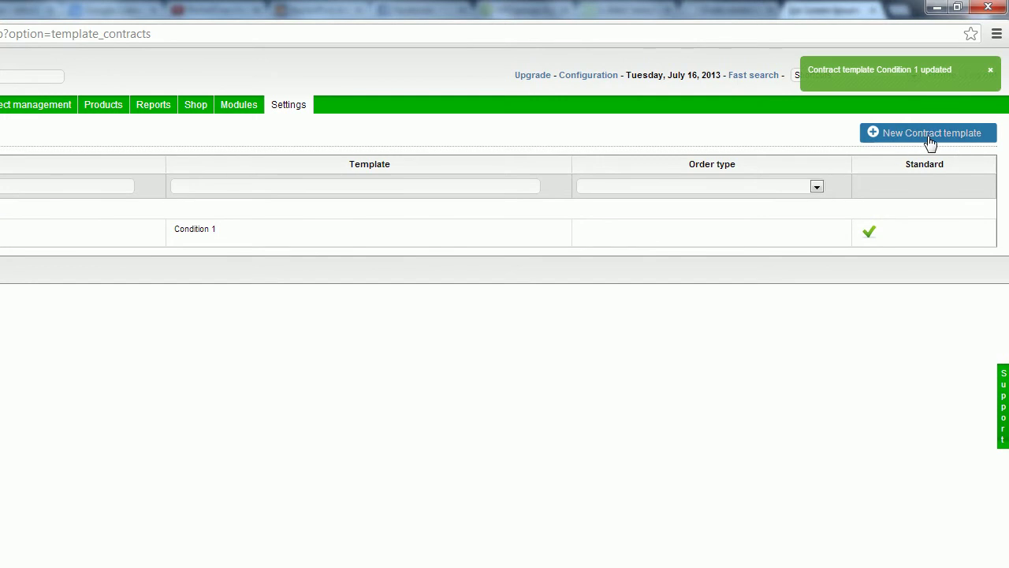
Step: Start a new contract template named "Test Contract" and set its order type to Test
{"action": "left_click", "coordinate": [930, 135]}
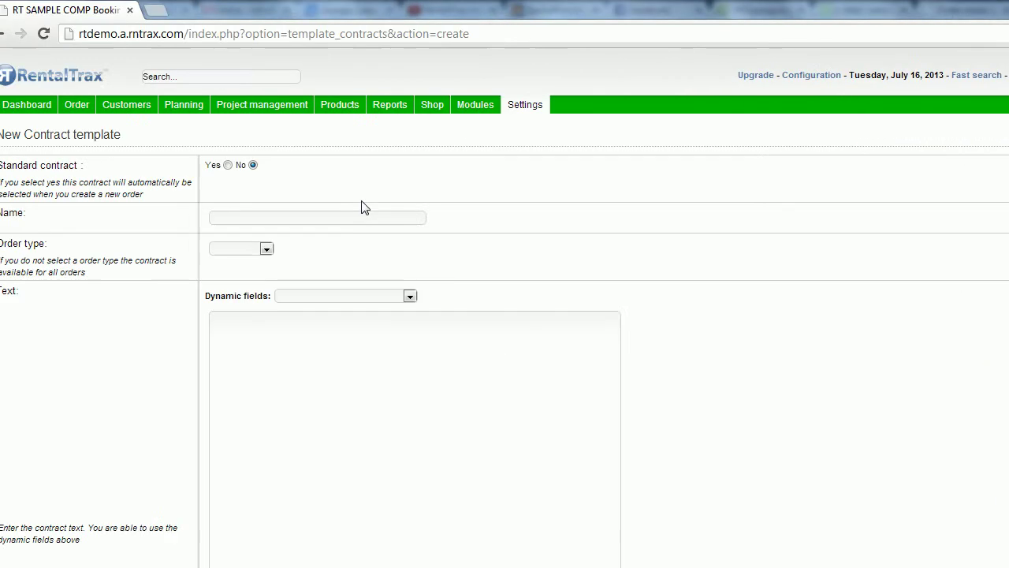
{"action": "left_click", "coordinate": [291, 219]}
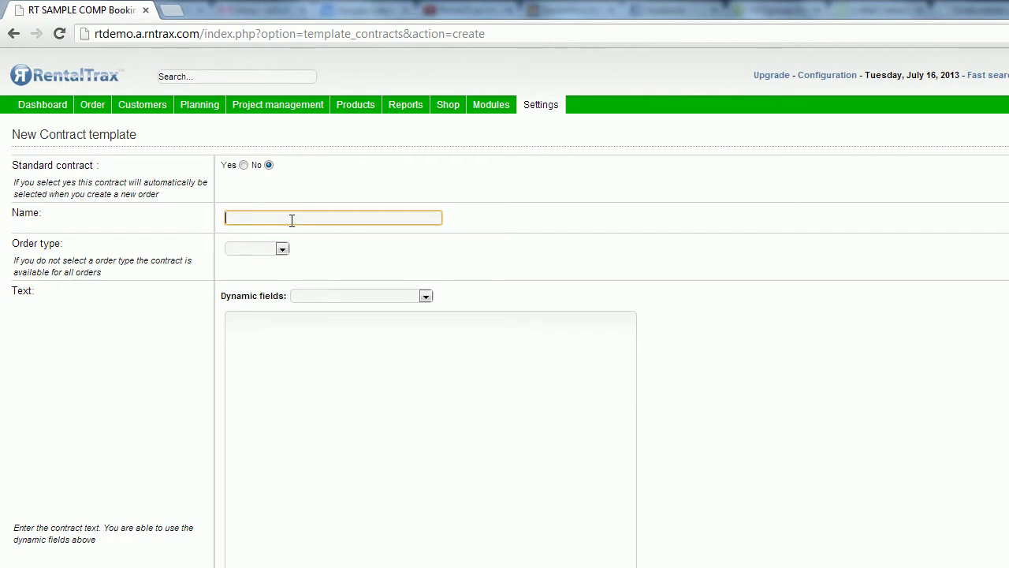
{"action": "type", "text": "Test Contract"}
{"action": "left_click", "coordinate": [282, 249]}
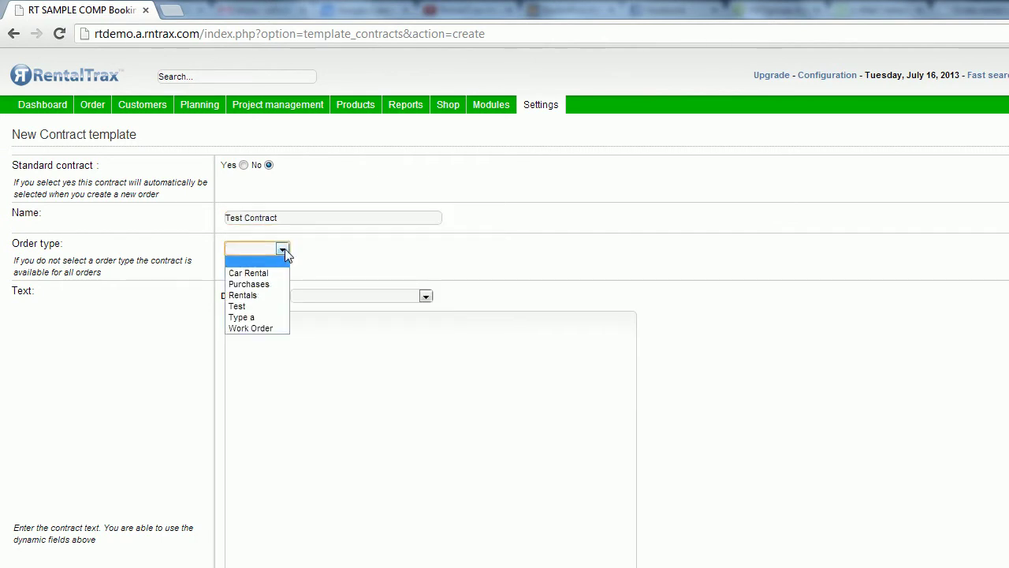
{"action": "left_click", "coordinate": [267, 306]}
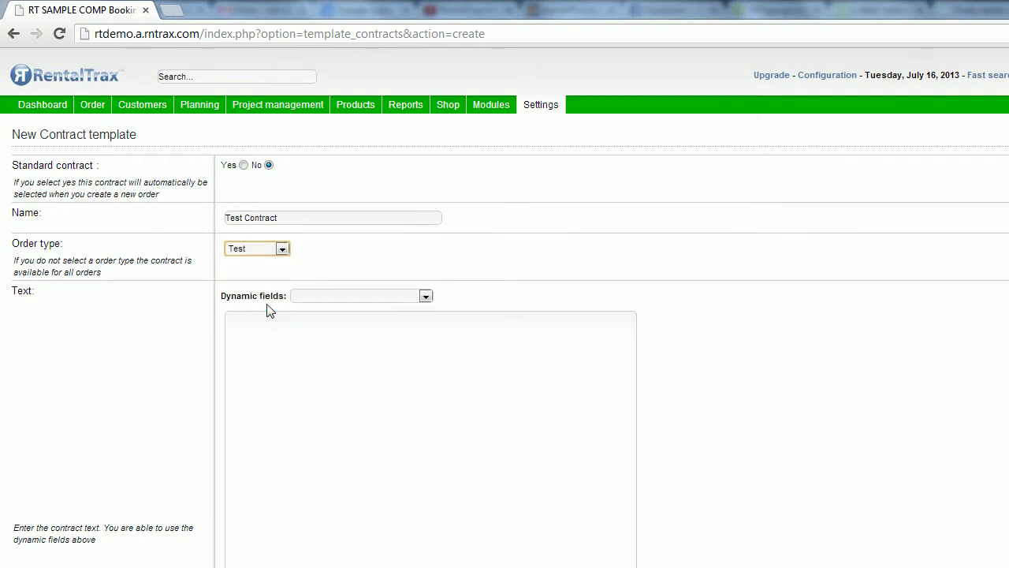
Step: Fill the contract text with two Lorem Ipsum paragraphs followed by the customer_surname and customer_email dynamic fields, and save the template
{"action": "left_click", "coordinate": [366, 314]}
{"action": "type", "text": "Lorem Ipsum is simply dummy text of the printing and typesetting industry. Lorem Ipsum has been the industry's standard dummy text ever since the 1500s, when an unknown printer took a galley of type and scrambled it to make a type specimen book. It has survived not only five centuries, but also the leap into electronic typesetting, remaining essentially unchanged. It was popularised in the 1960s with the release of Letraset sheets containing Lorem Ipsum passages, and more recently with desktop publishing software like Aldus PageMaker including versions of Lorem Ipsum.  It is a long established fact that a reader will be distracted by the readable content of a page when looking at its layout. The point of using Lorem Ipsum is that it has a more-or-less normal distribution of letters, as opposed to using 'Content here, content here', making it look like readable English. Many desktop publishing packages and web page editors now use Lorem Ipsum as their default model text, and a search for 'lorem ipsum' will uncover many web sites still in their infancy. Various versions have evolved over the years, sometimes by accident, sometimes on purpose (injected humour and the like)."}
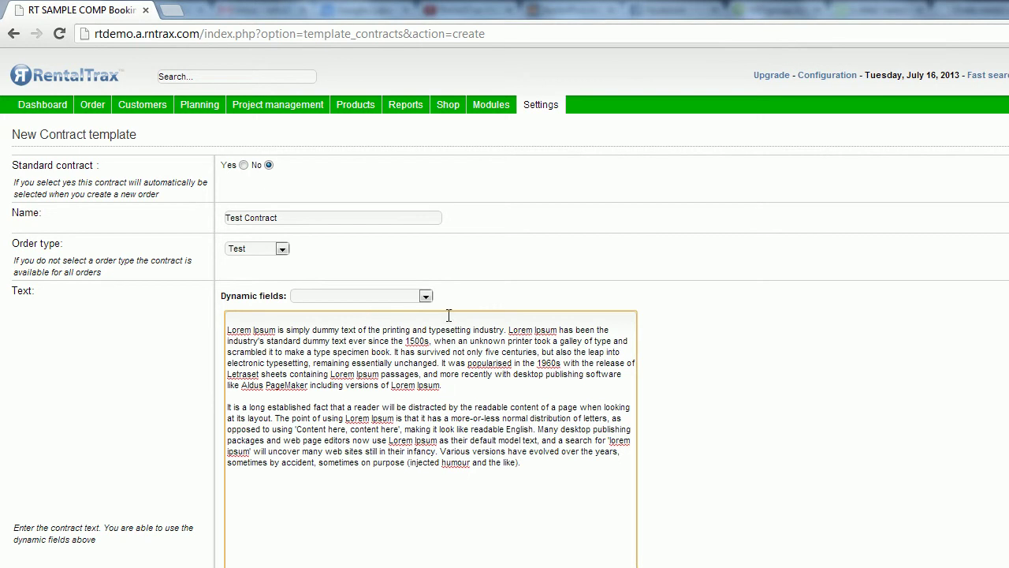
{"action": "left_click", "coordinate": [426, 297]}
{"action": "left_click", "coordinate": [392, 374]}
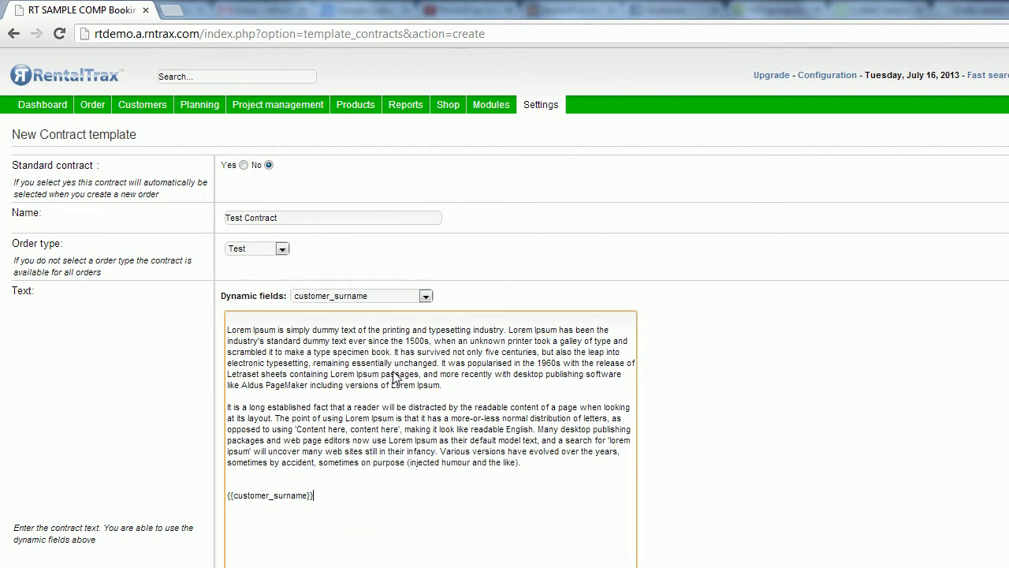
{"action": "left_click", "coordinate": [424, 297]}
{"action": "scroll", "coordinate": [426, 332], "scroll_direction": "down", "scroll_amount": 2}
{"action": "left_click", "coordinate": [432, 361]}
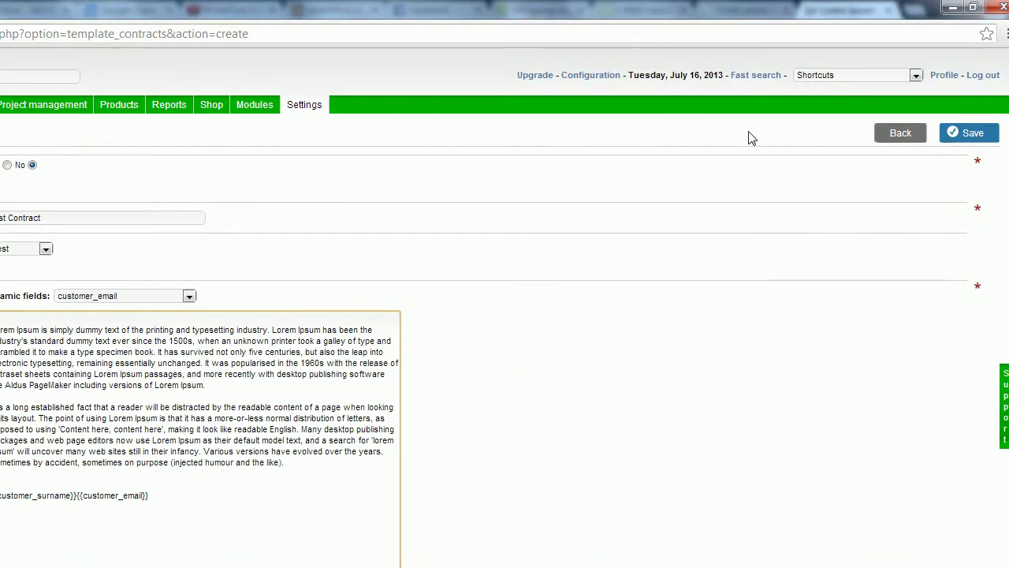
{"action": "left_click", "coordinate": [942, 134]}
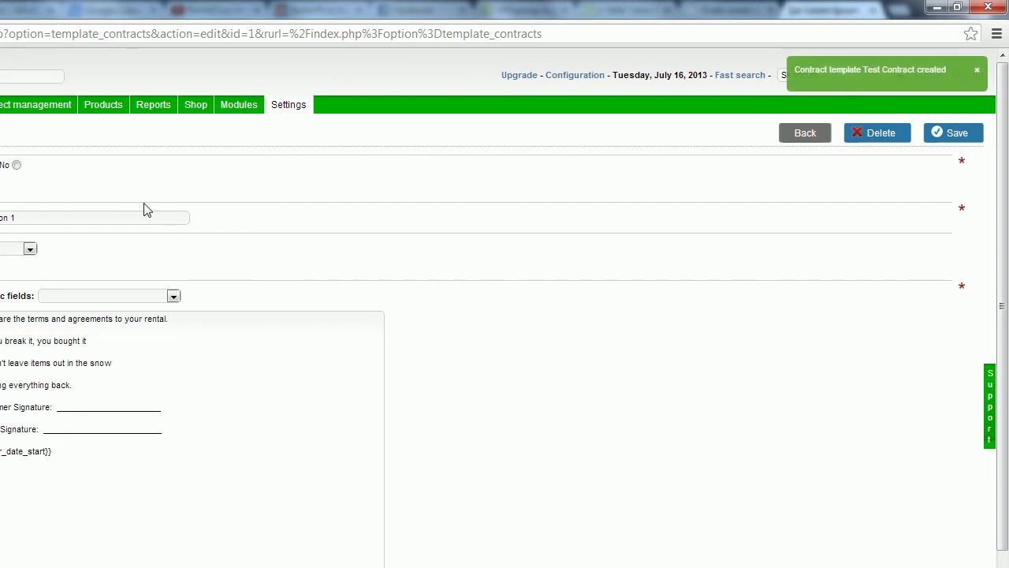
Step: Open the Event Decor Direct rental order from the dashboard, select Condition 1 as its contract, and save and close the order
{"action": "left_click", "coordinate": [56, 114]}
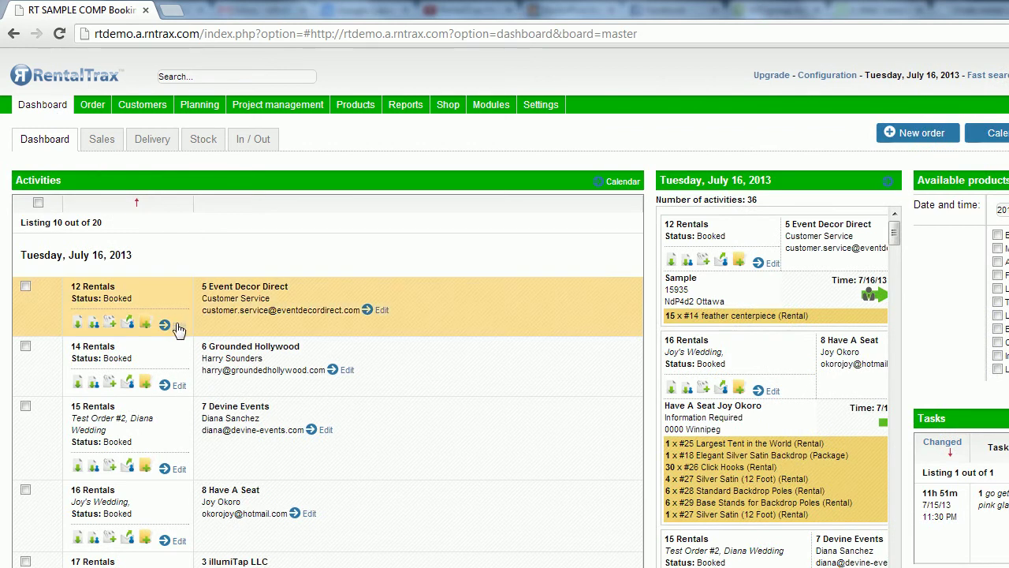
{"action": "left_click", "coordinate": [177, 327]}
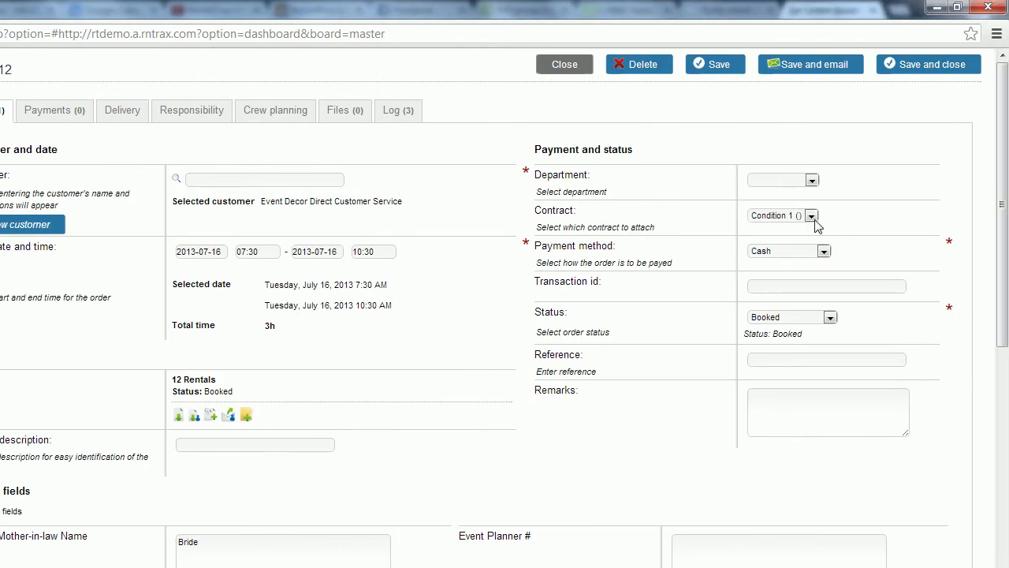
{"action": "left_click", "coordinate": [811, 216]}
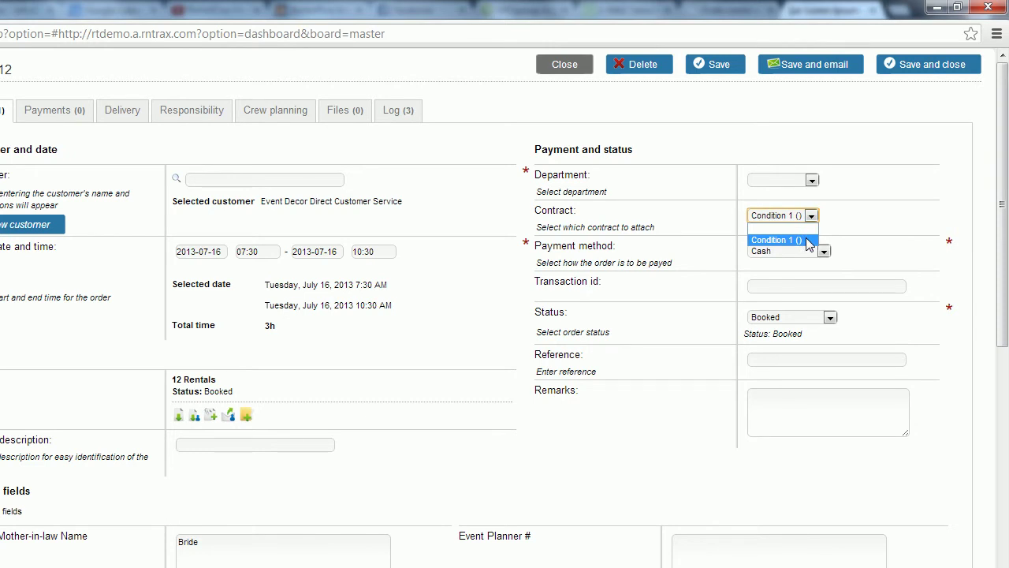
{"action": "left_click", "coordinate": [894, 210]}
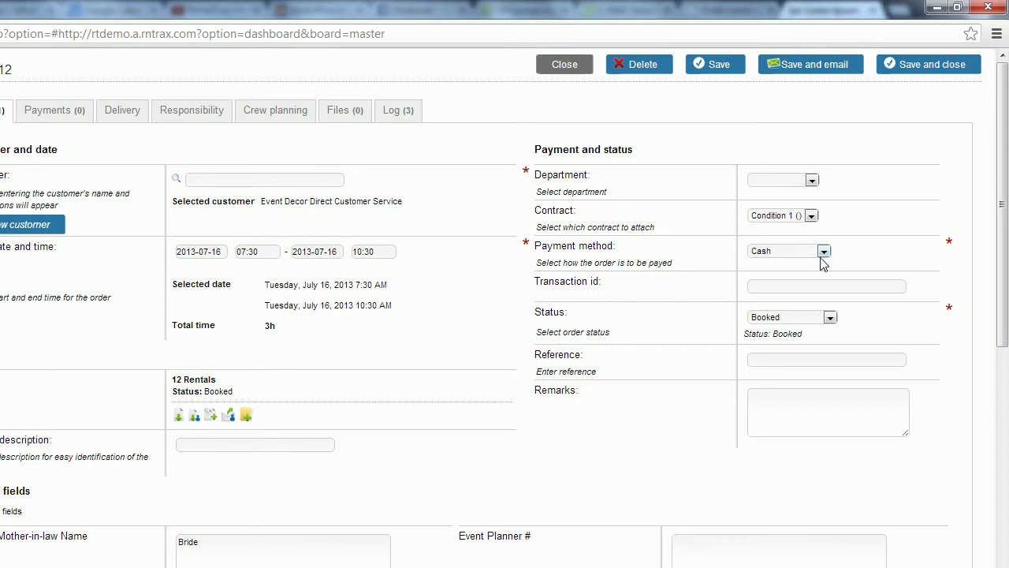
{"action": "left_click", "coordinate": [811, 216]}
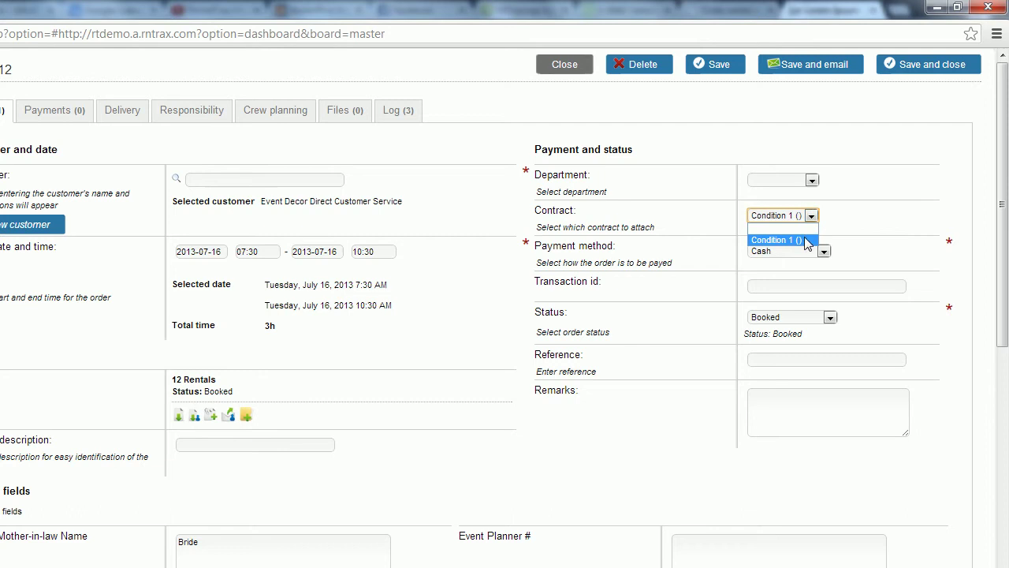
{"action": "left_click", "coordinate": [807, 240]}
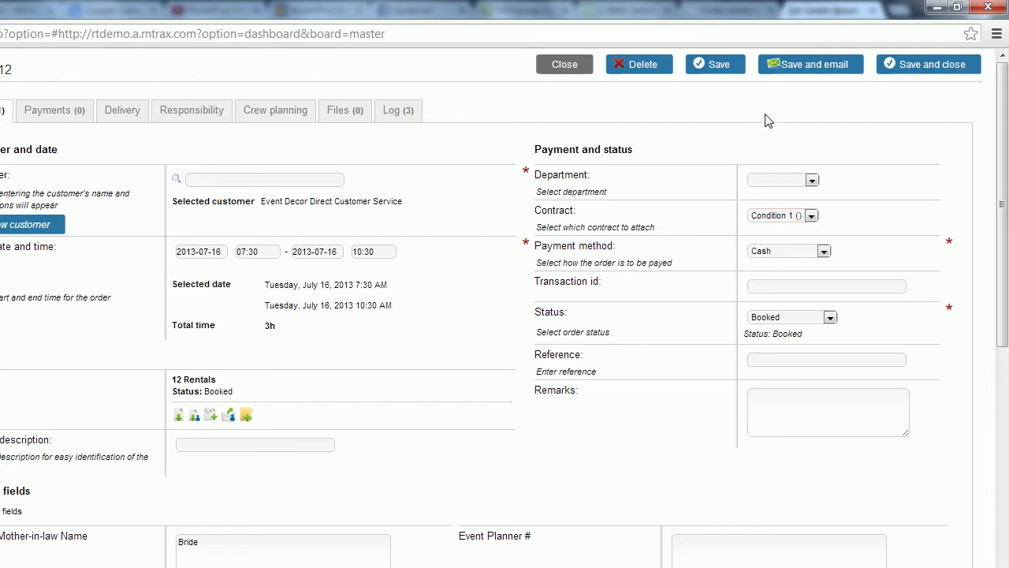
{"action": "left_click", "coordinate": [696, 68]}
{"action": "left_click", "coordinate": [567, 68]}
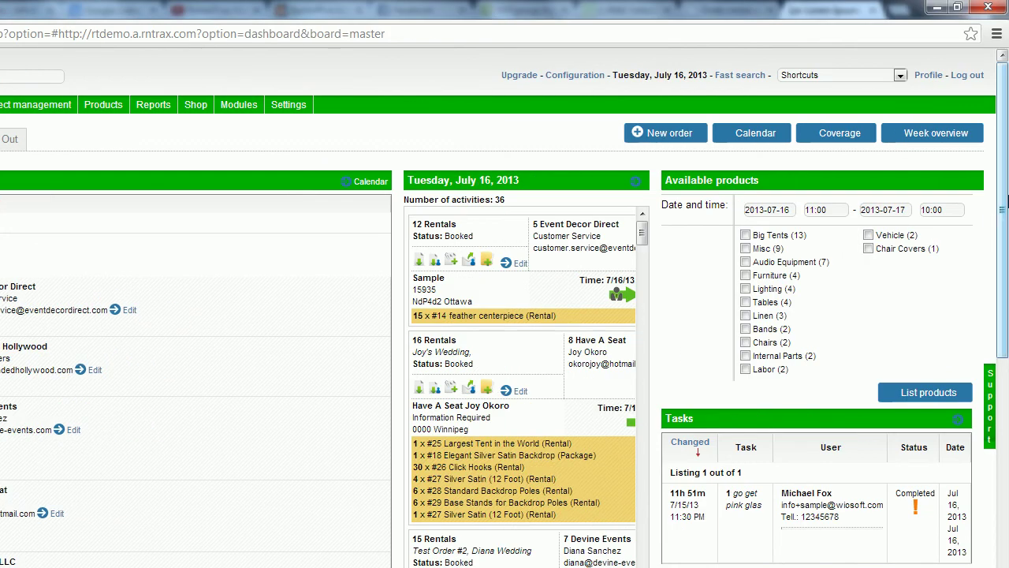
Step: Open a new support request form from the dashboard
{"action": "left_click", "coordinate": [991, 410]}
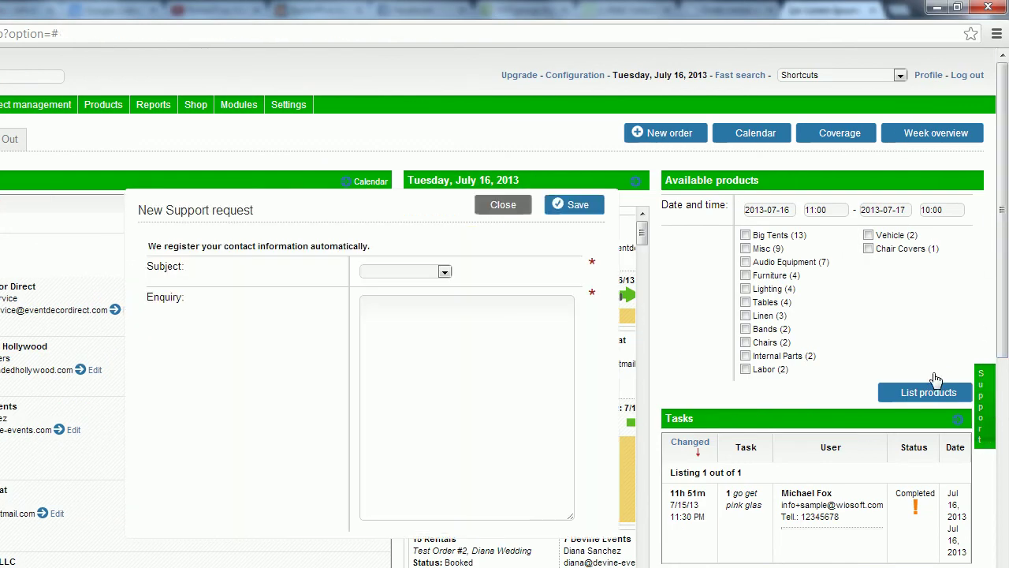